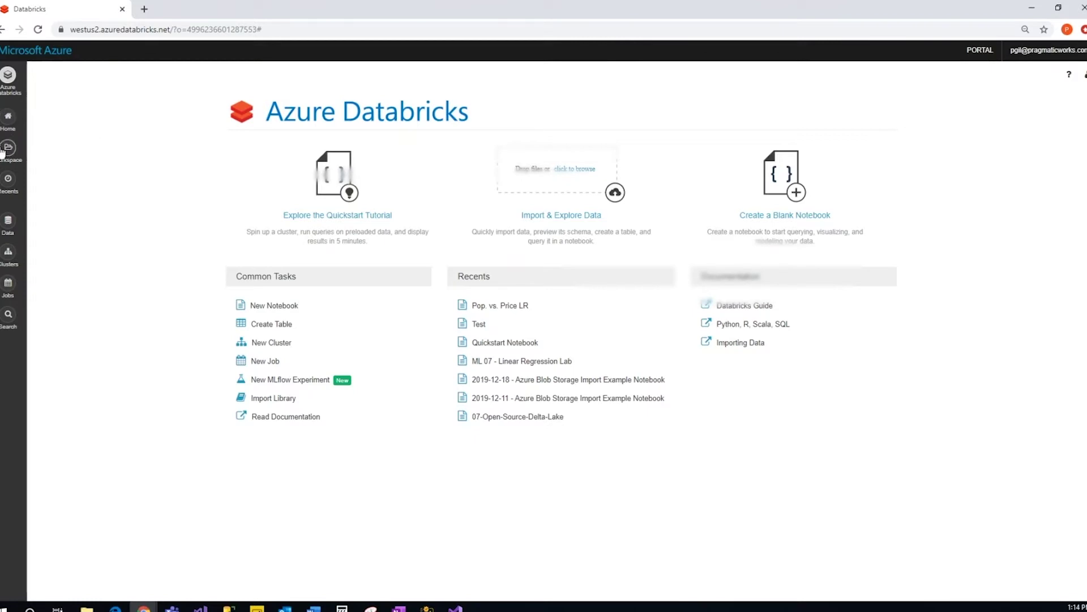
Step: Open the Clusters page in the Azure Databricks sidebar to see Dev_Cluster
left_click(4, 259)
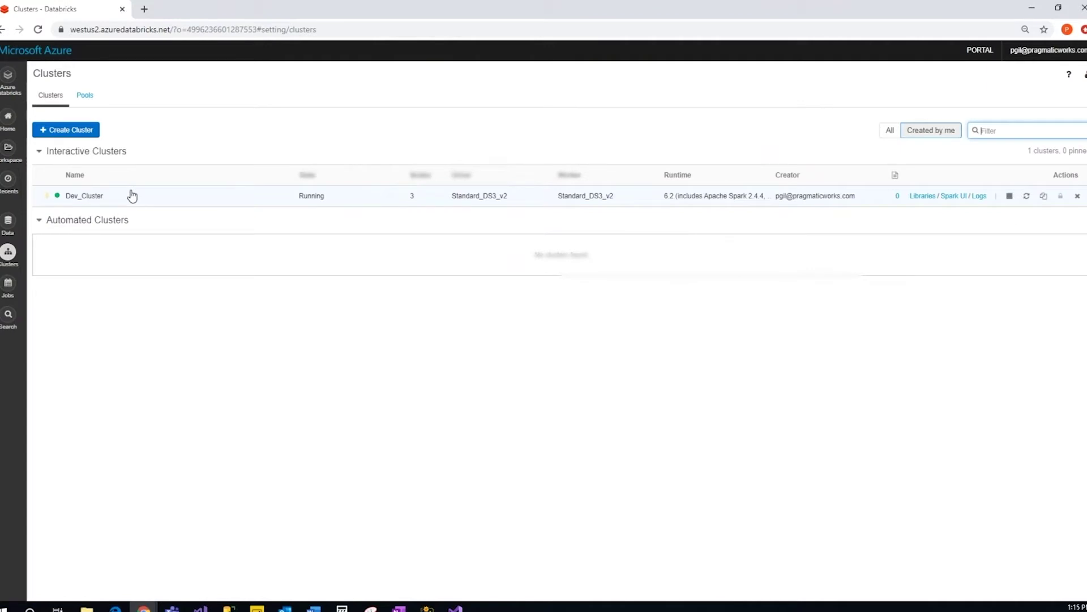
Step: Show Dev_Cluster's JDBC/ODBC connection details under Advanced Options and clear the Word document
left_click(130, 195)
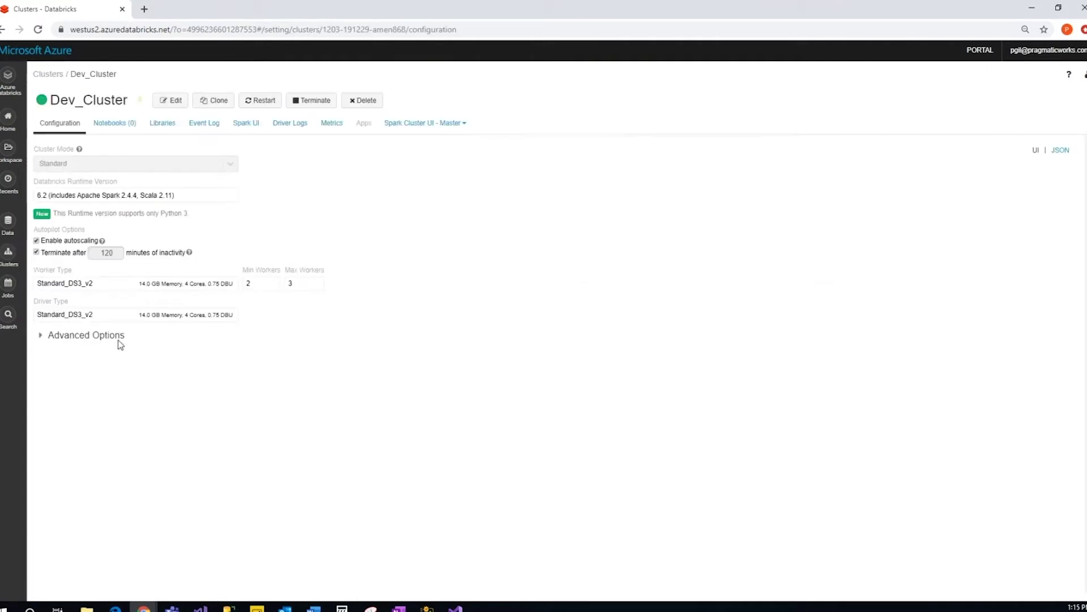
left_click(58, 337)
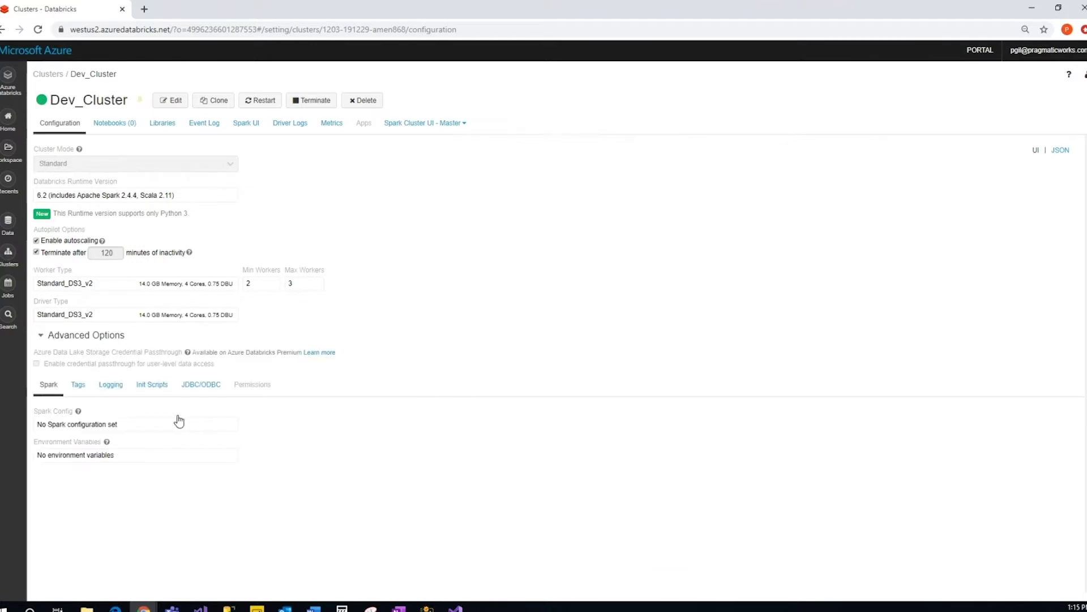
left_click(204, 389)
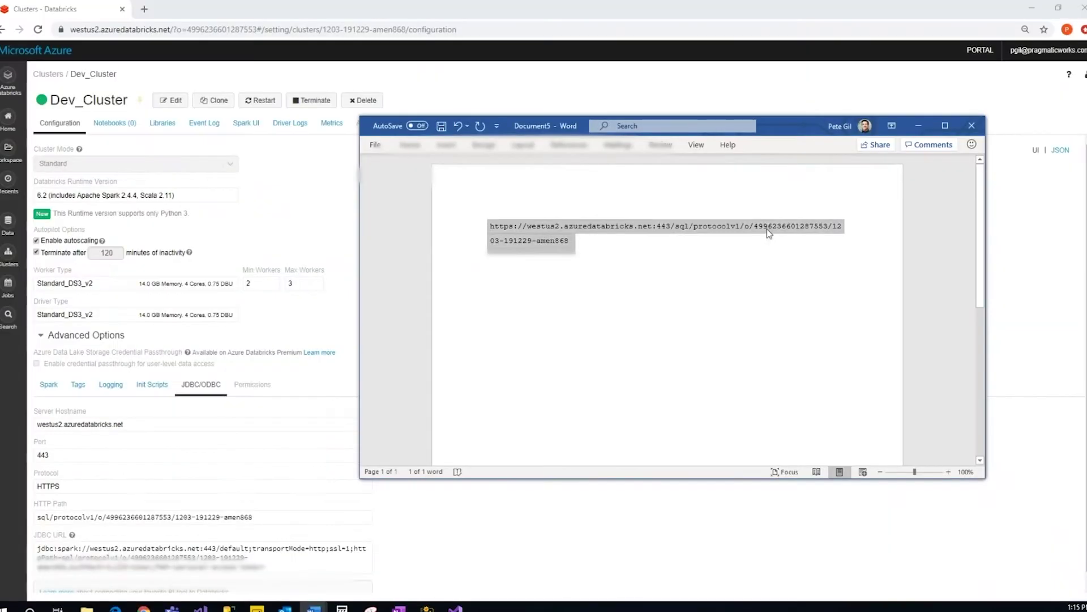
key("Delete")
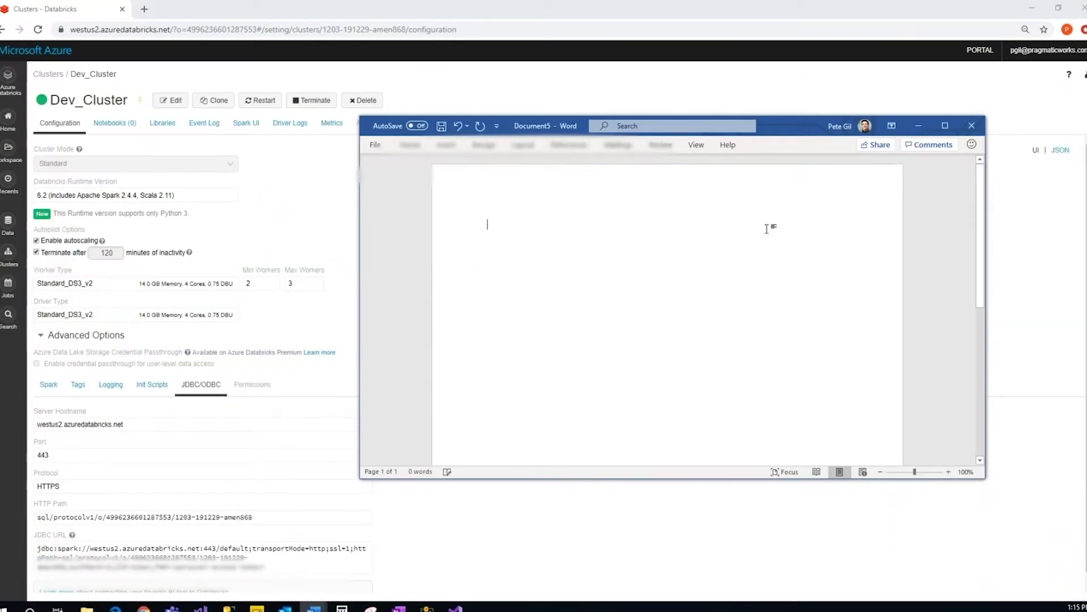
Step: Copy Dev_Cluster's JDBC URL and paste it into the empty Word document
left_click(269, 510)
triple_click(257, 550)
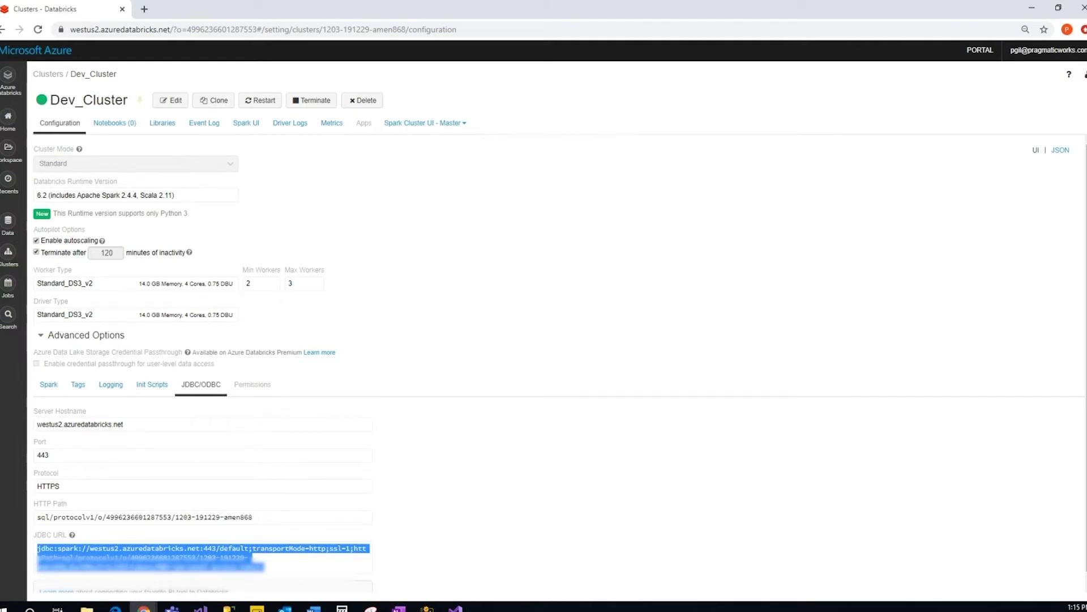
key("ctrl+c")
left_click(313, 608)
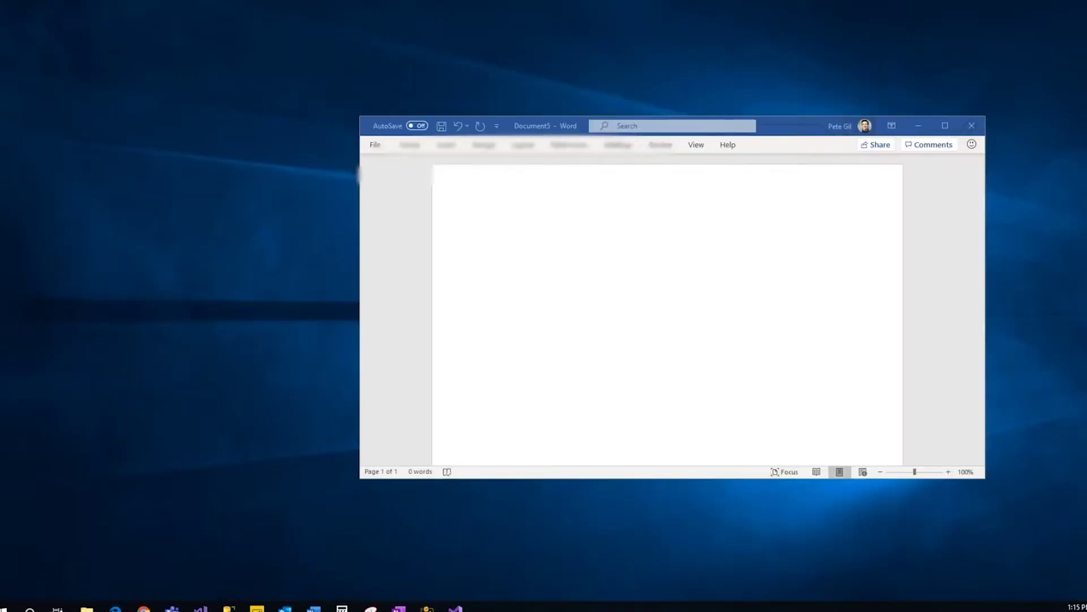
key("ctrl+v")
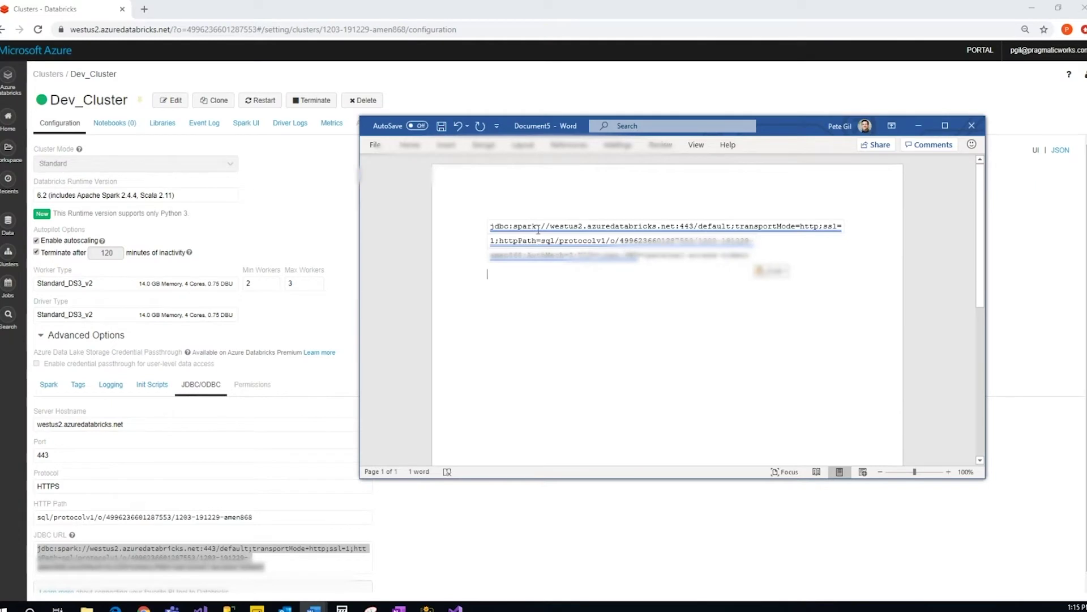
Step: Replace jdbc:spark with https and delete the default/httpPath and AuthMech/token parts, then select the address
left_click_drag(537, 227, 494, 229)
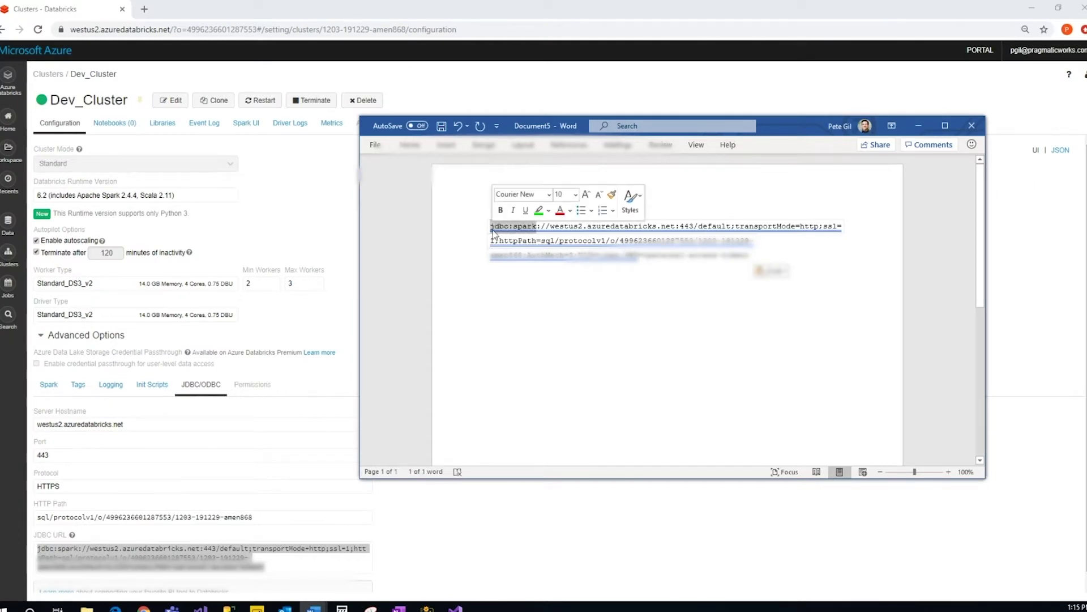
type("htt")
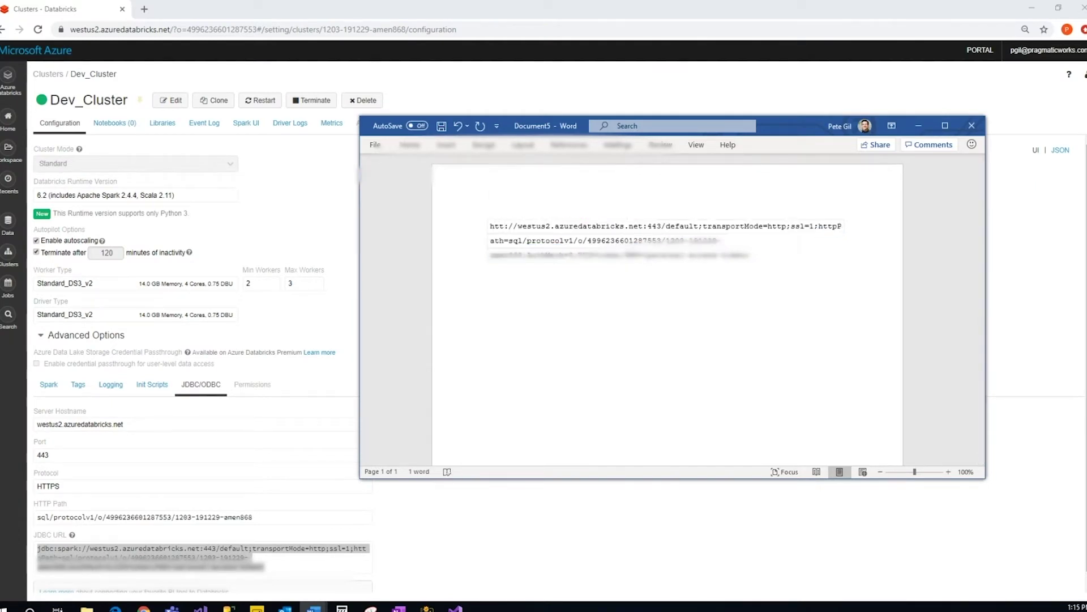
type("ps")
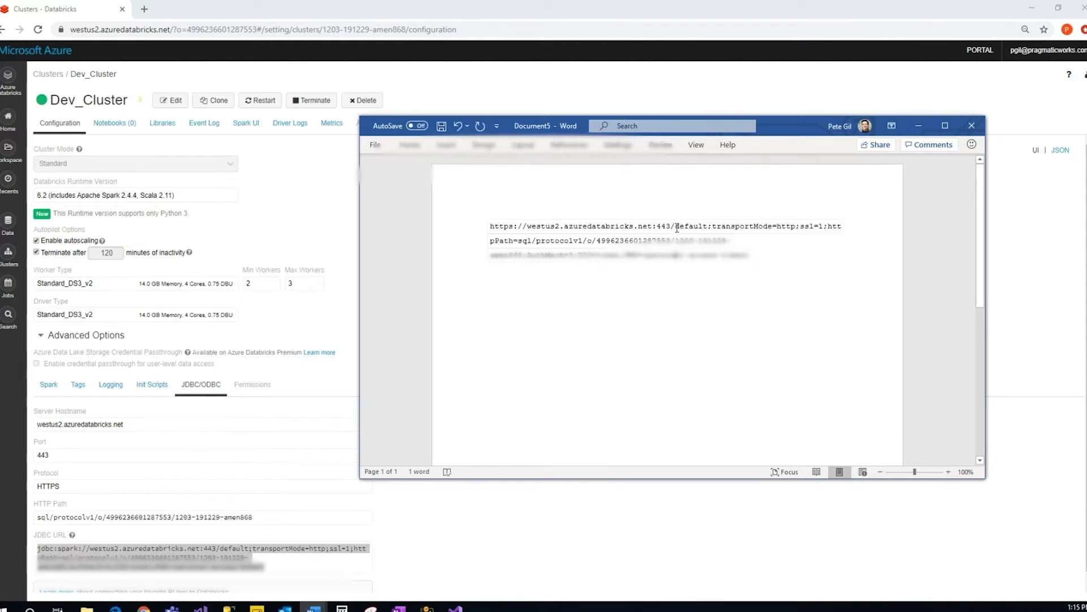
left_click_drag(676, 228, 518, 249)
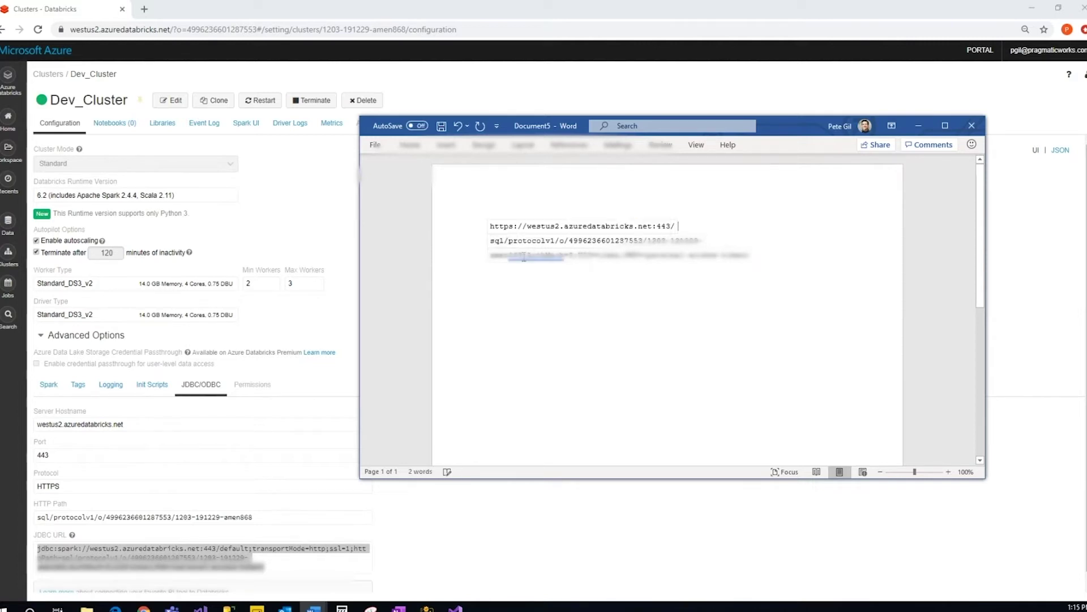
left_click(492, 242)
key("BackSpace")
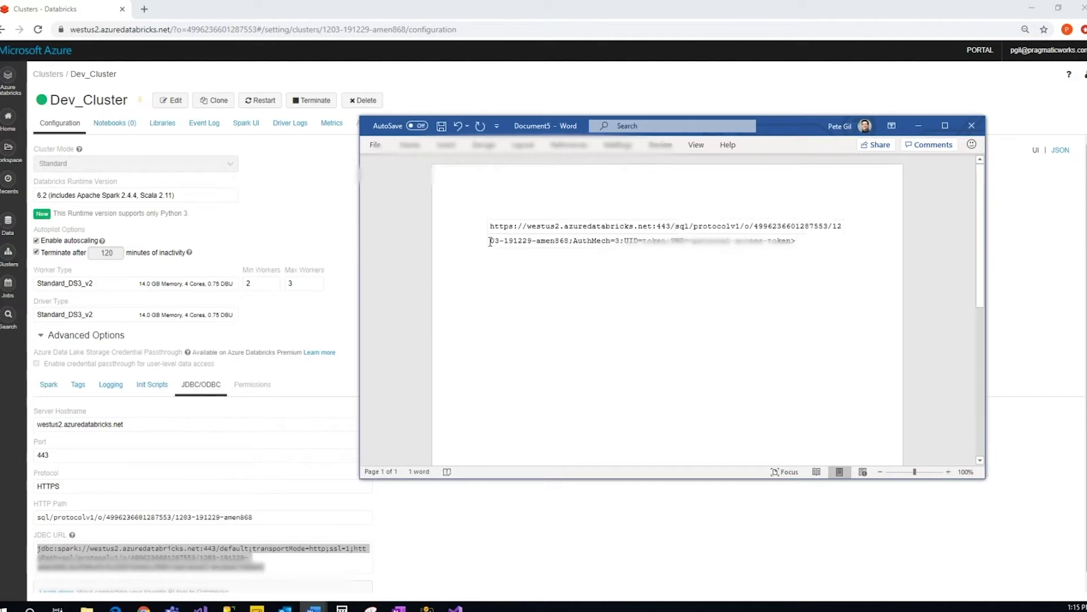
left_click_drag(569, 241, 814, 248)
key("Delete")
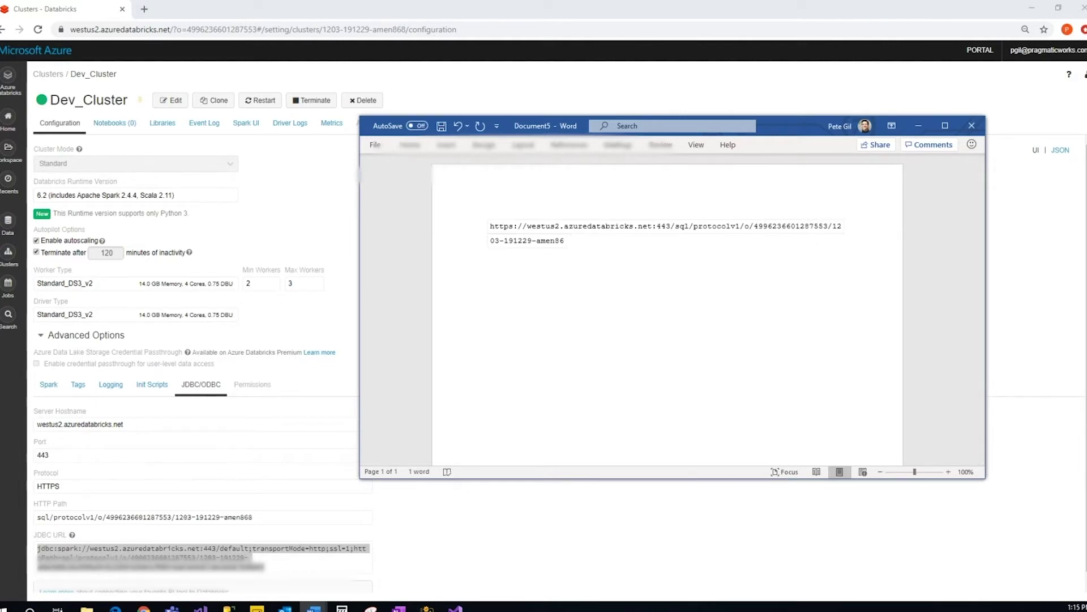
double_click(477, 230)
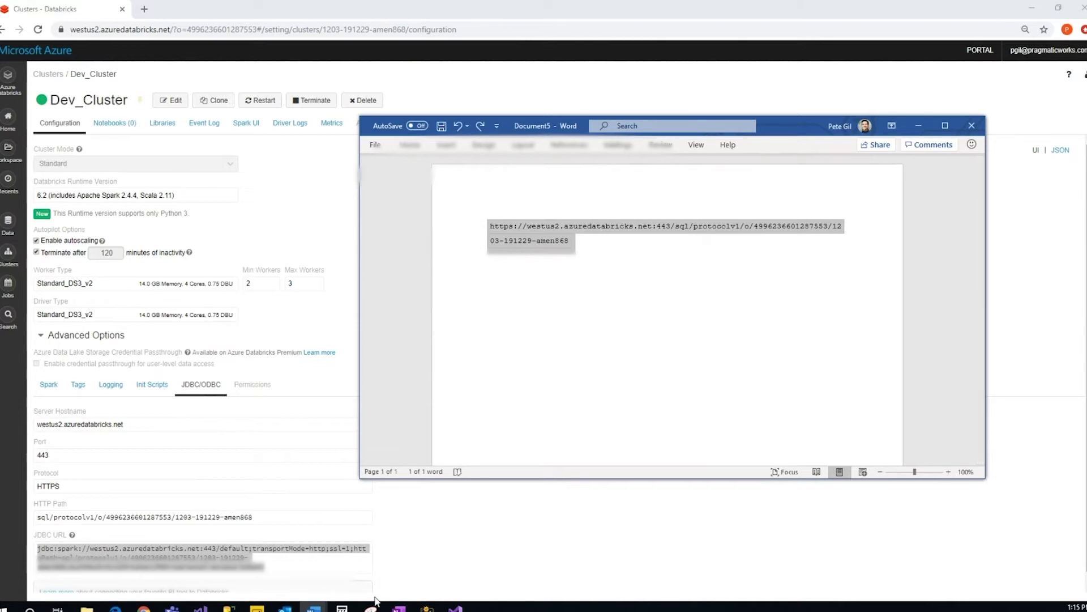
left_click(257, 607)
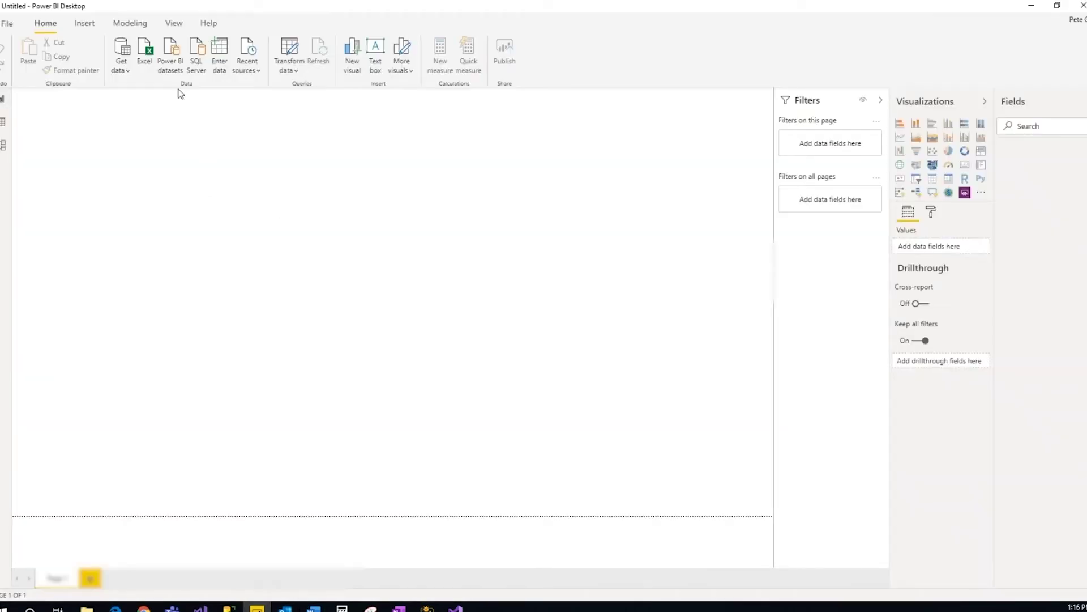
Step: Choose the Spark connector from Get Data's full connector list
left_click(120, 67)
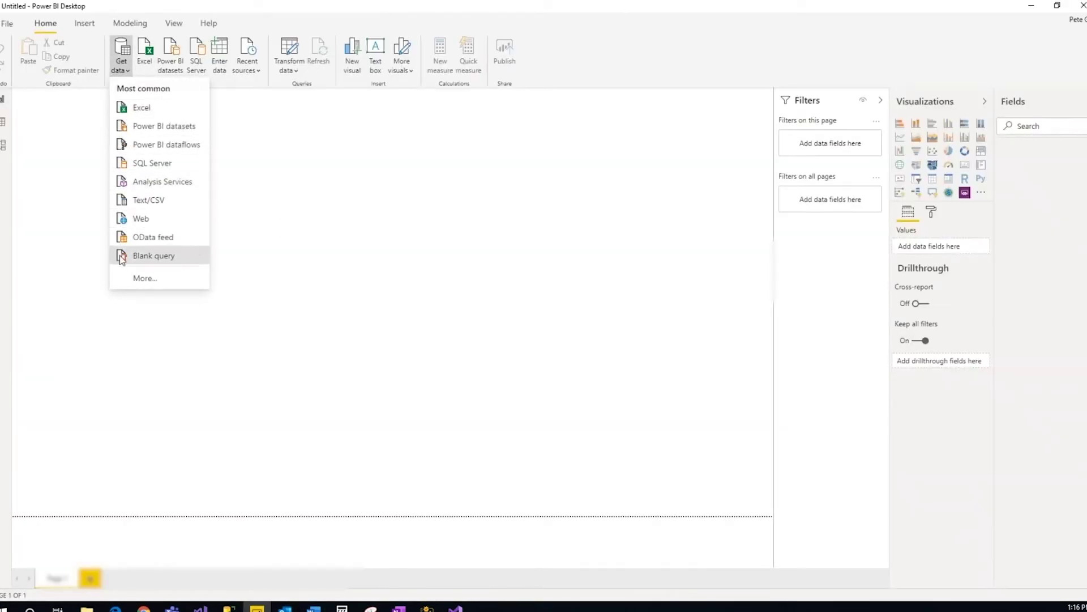
left_click(130, 279)
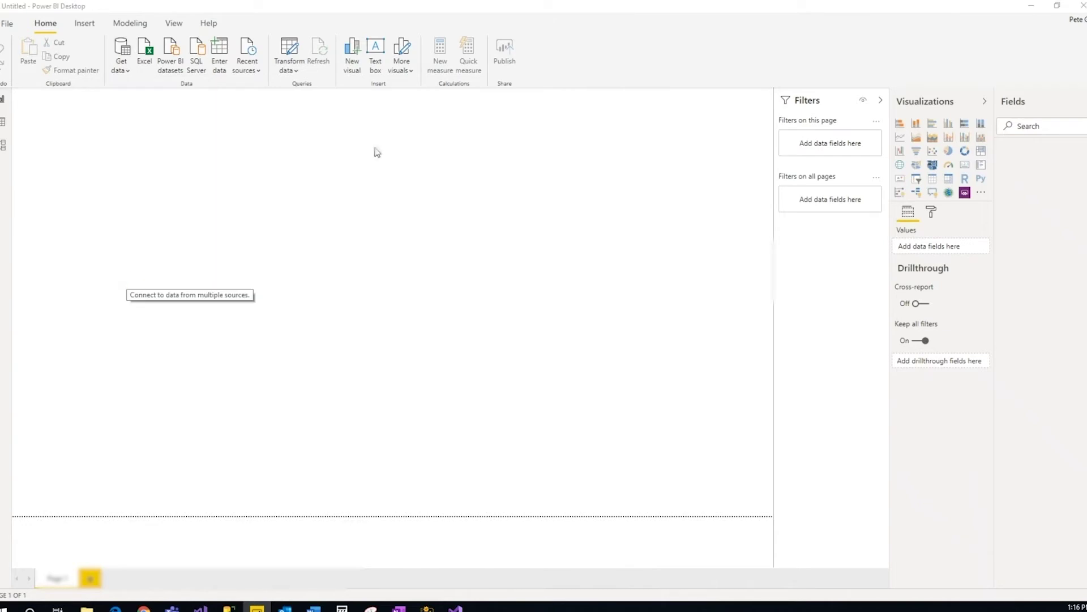
type("s")
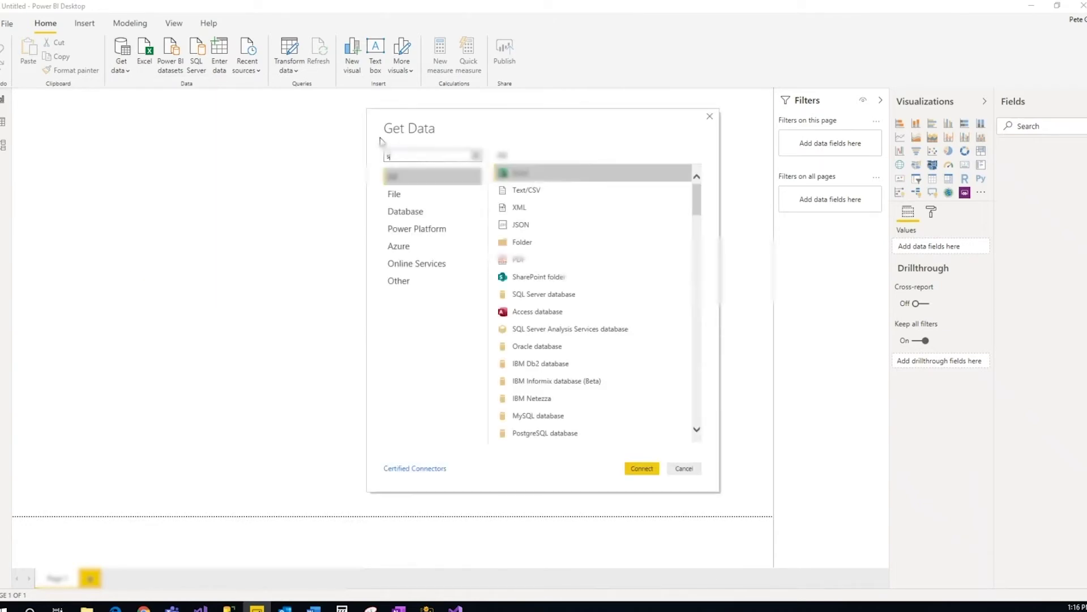
type("park")
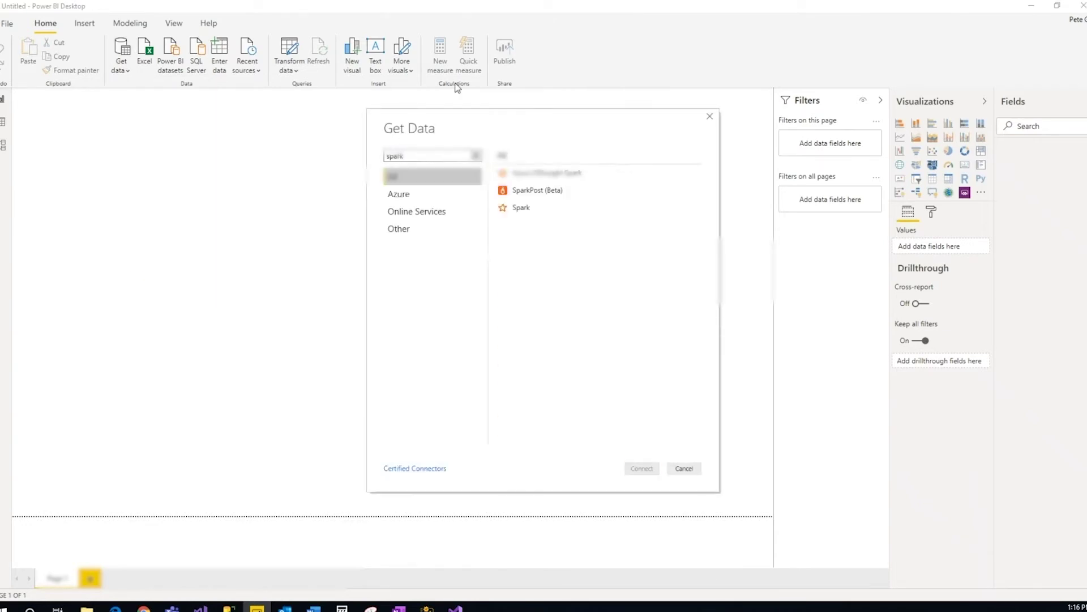
left_click(510, 207)
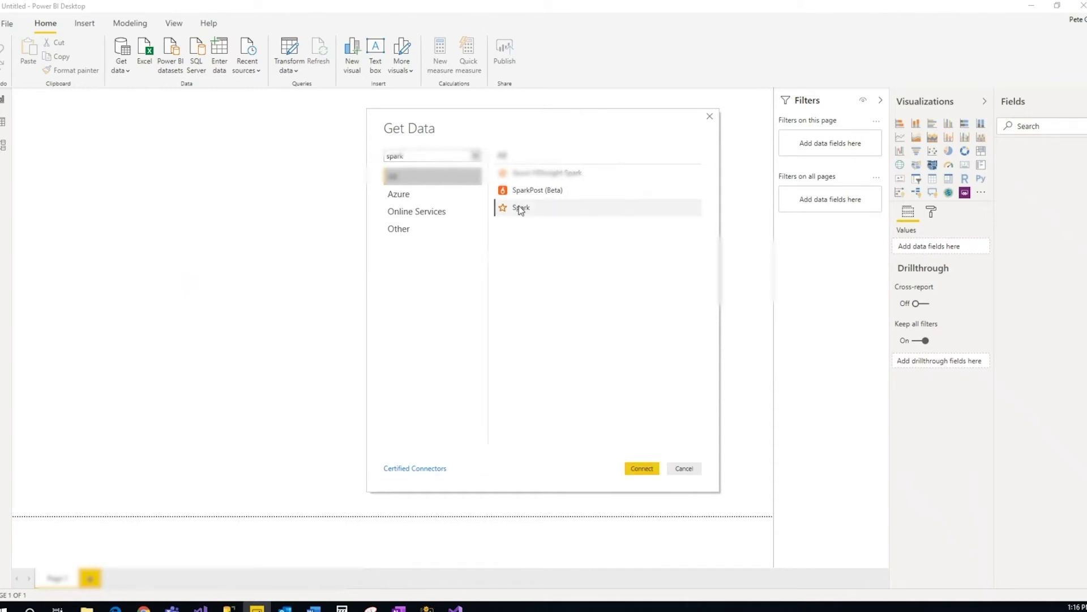
left_click(642, 469)
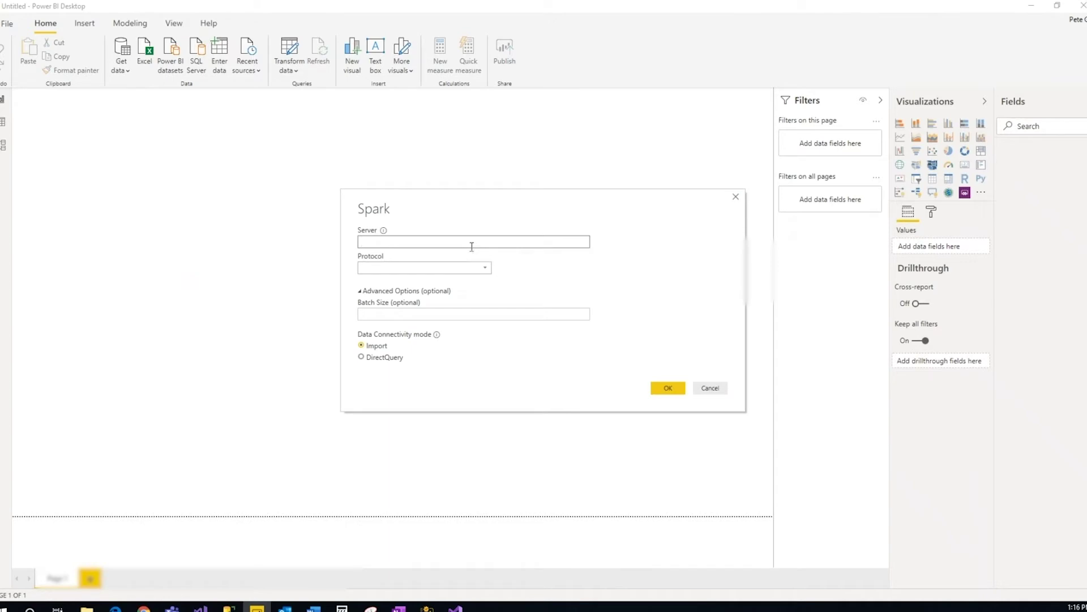
Step: Connect to the pasted Databricks server over HTTP protocol with user name 'token'
key("ctrl+v")
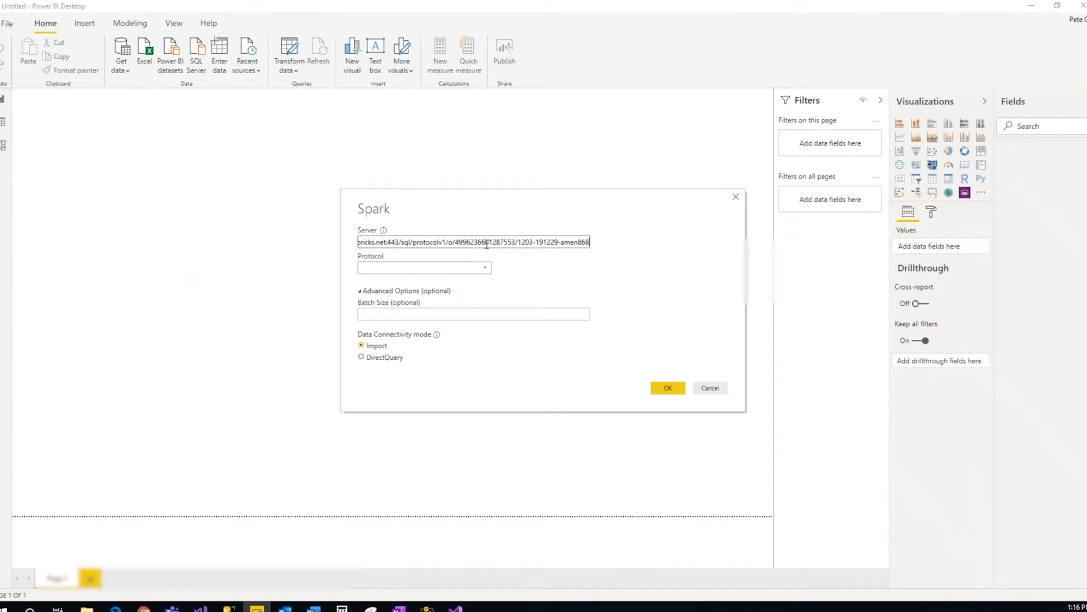
left_click(451, 268)
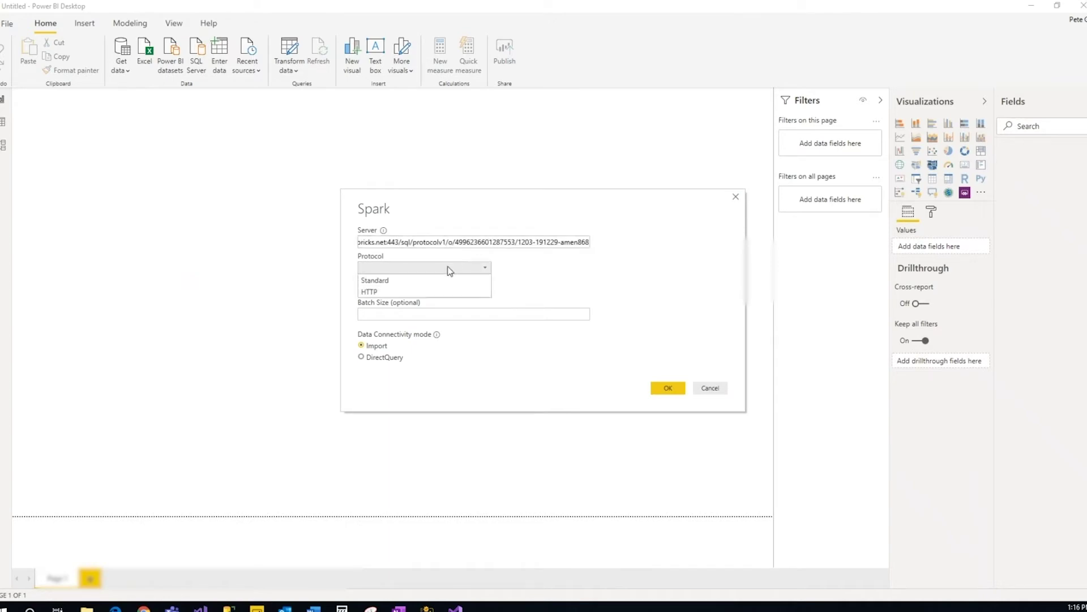
left_click(362, 290)
left_click(680, 392)
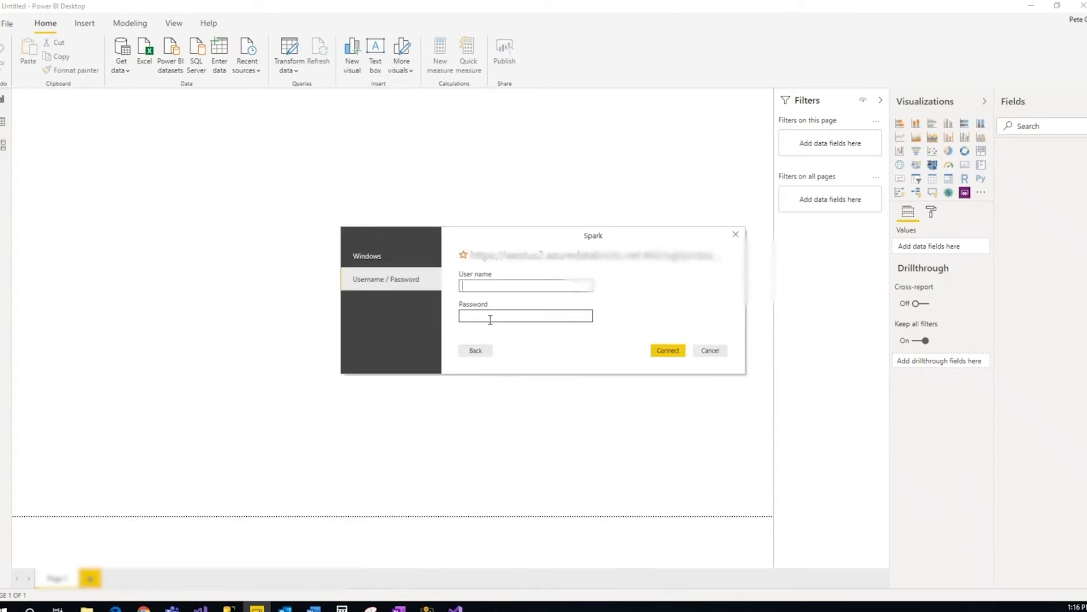
type("token")
key("alt+Tab")
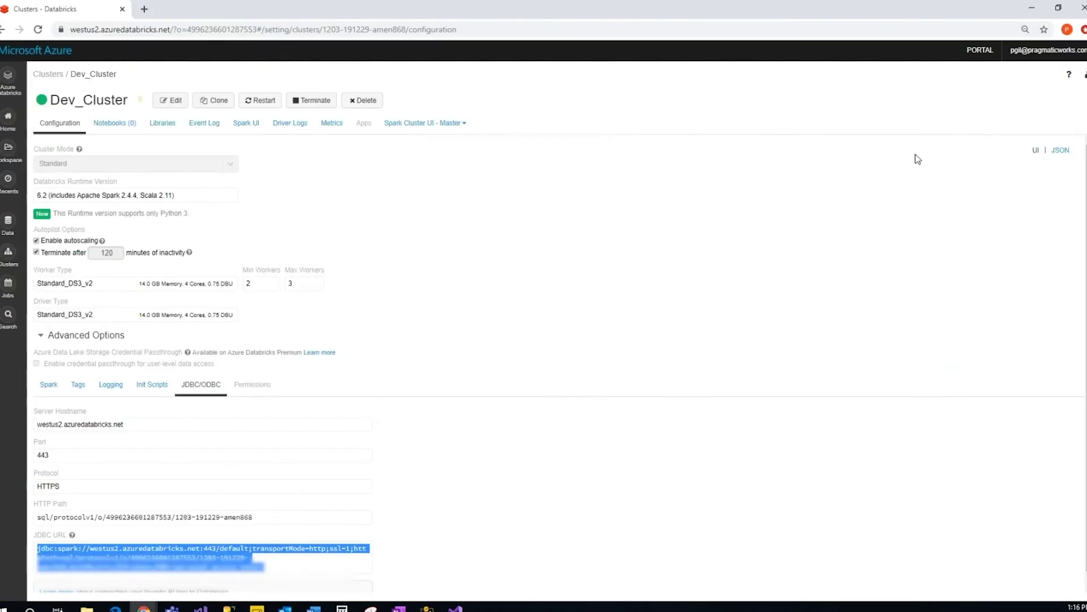
Step: Generate a new personal access token with comment 'Pow' in User Settings and copy it
left_click(1083, 79)
left_click(1026, 129)
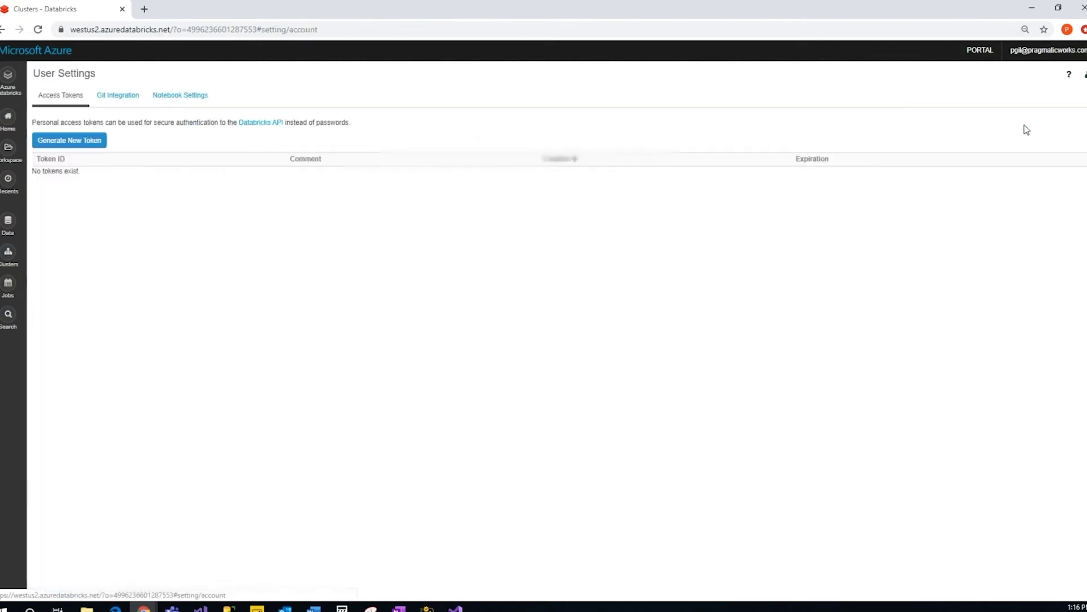
left_click(44, 142)
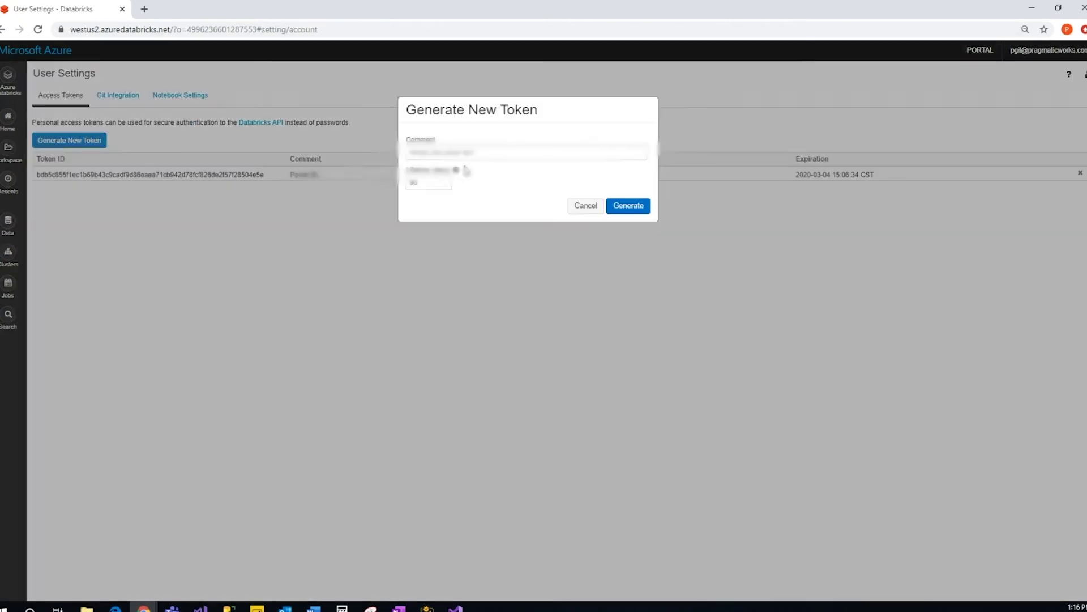
left_click(471, 151)
type("Pow")
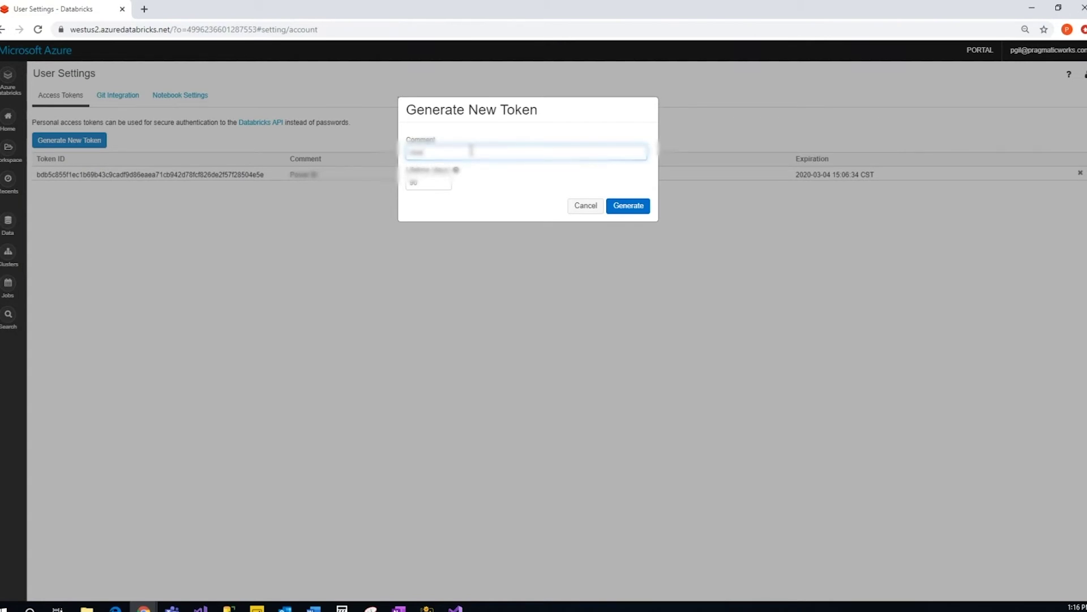
left_click(628, 205)
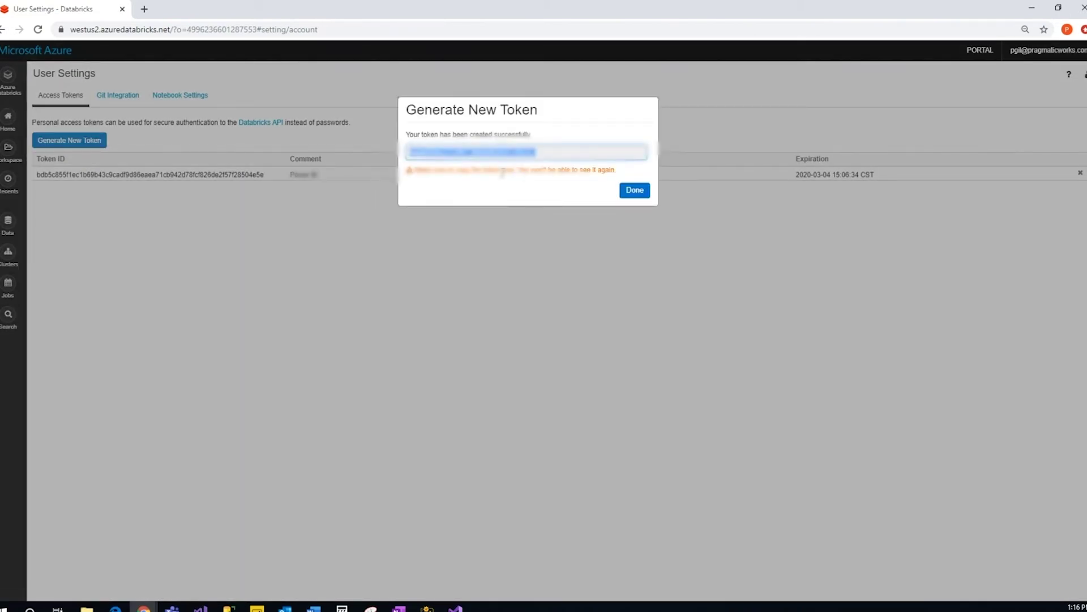
right_click(470, 150)
key("alt+Tab")
left_click(510, 316)
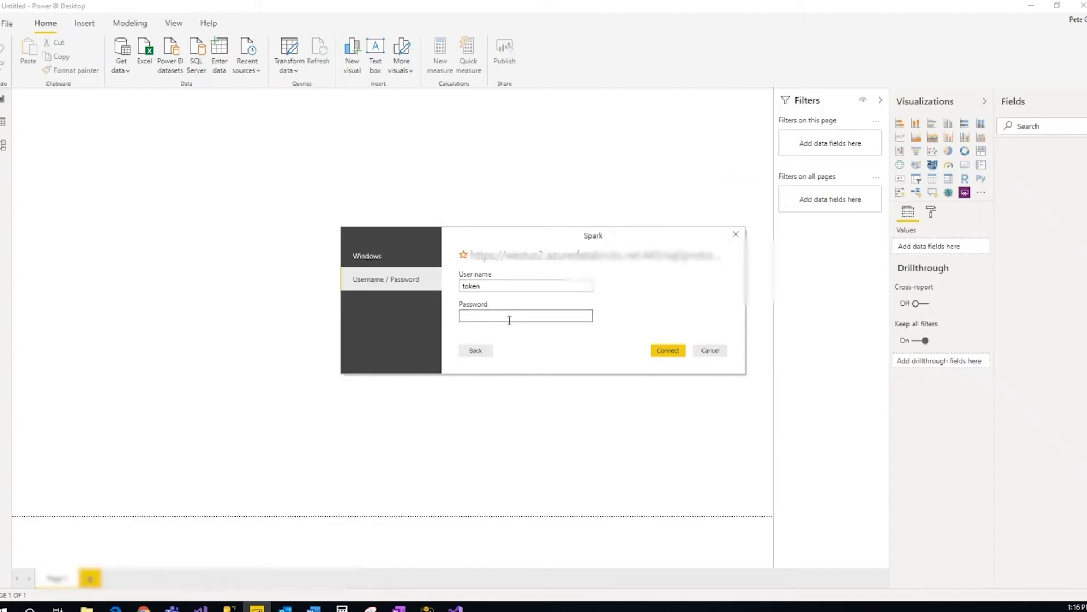
Step: Connect using the access token as password, then tick dimcustomer, diamonds and customer_data_delta
key("ctrl+v")
left_click(673, 353)
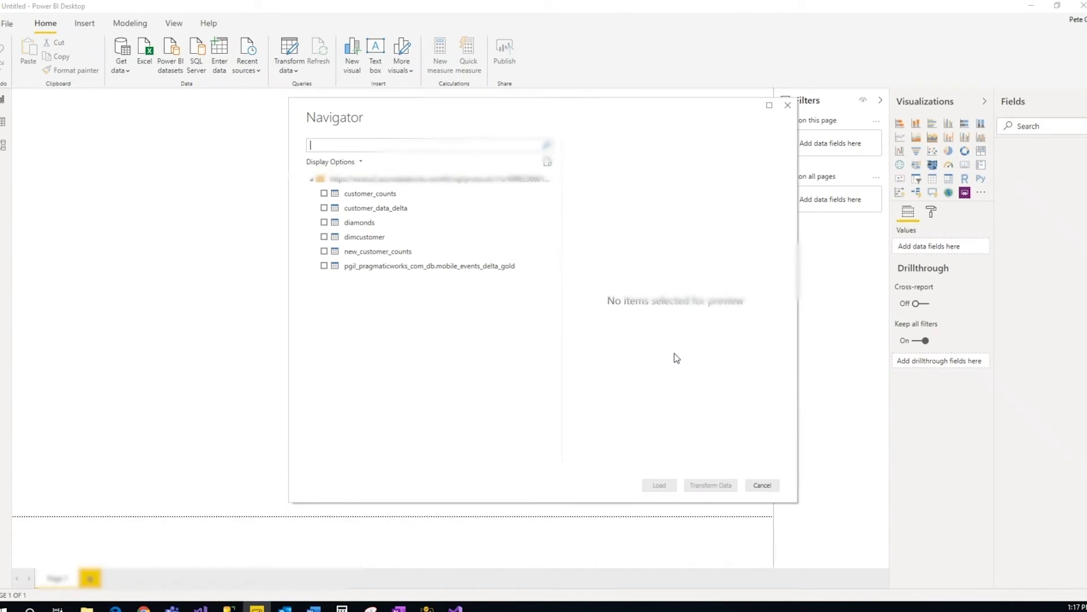
left_click(324, 237)
left_click(324, 223)
left_click(324, 208)
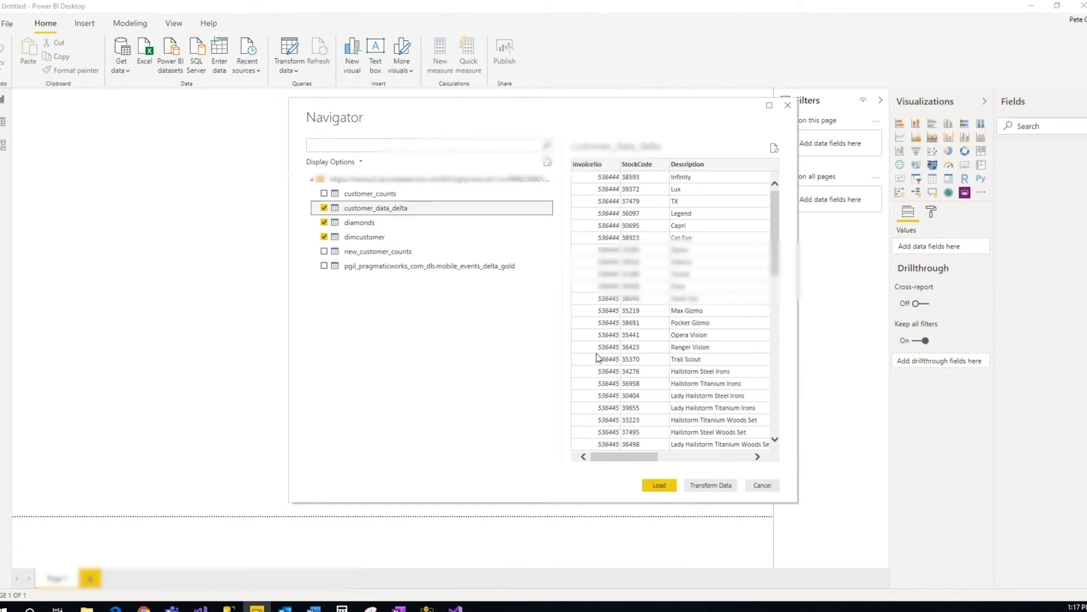
Step: Load the three ticked Databricks tables so they appear in the Fields pane
left_click(659, 485)
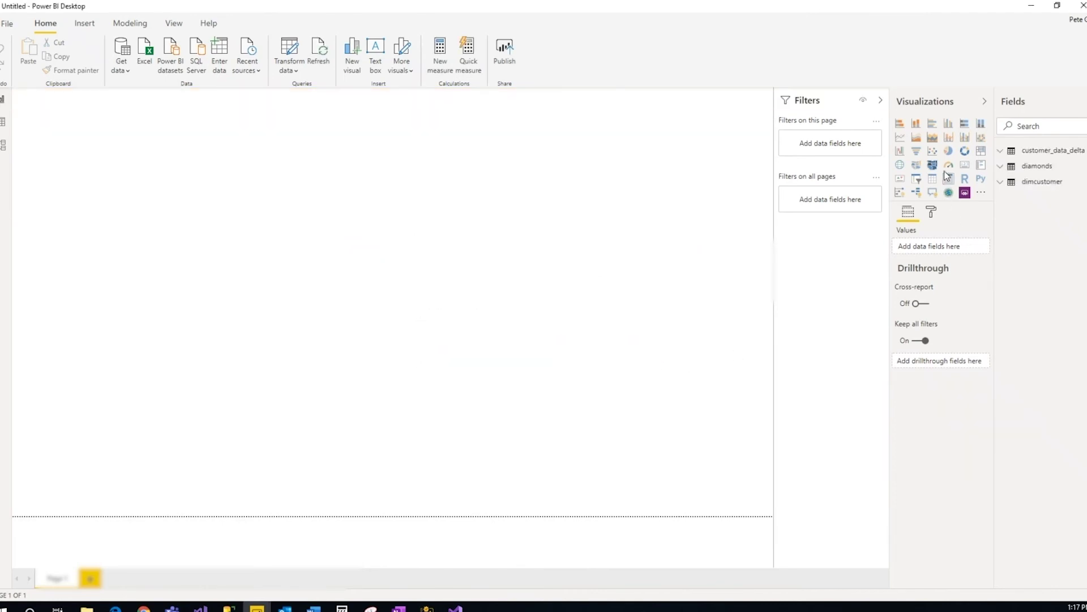
Step: Add a table visual showing dimcustomer's LastName and EmailAddress fields
left_click(932, 178)
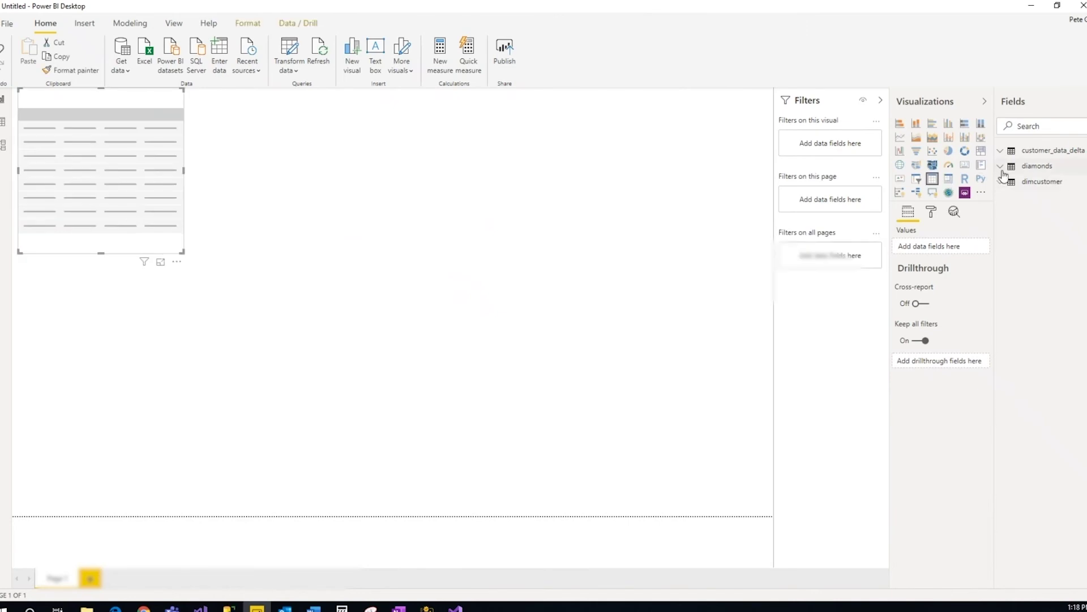
left_click(1001, 166)
left_click(1001, 166)
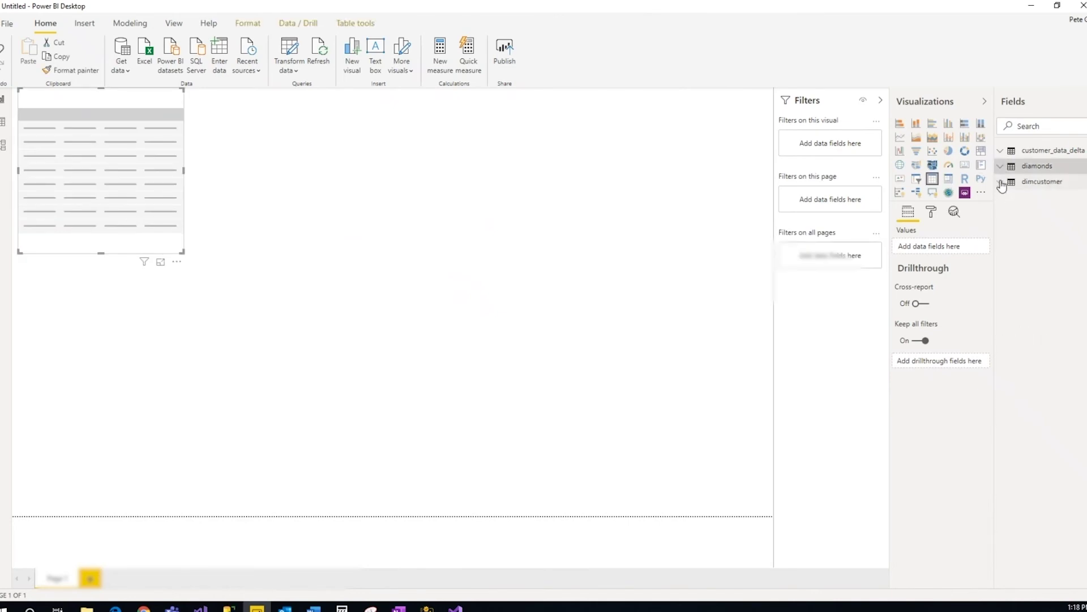
left_click(1000, 181)
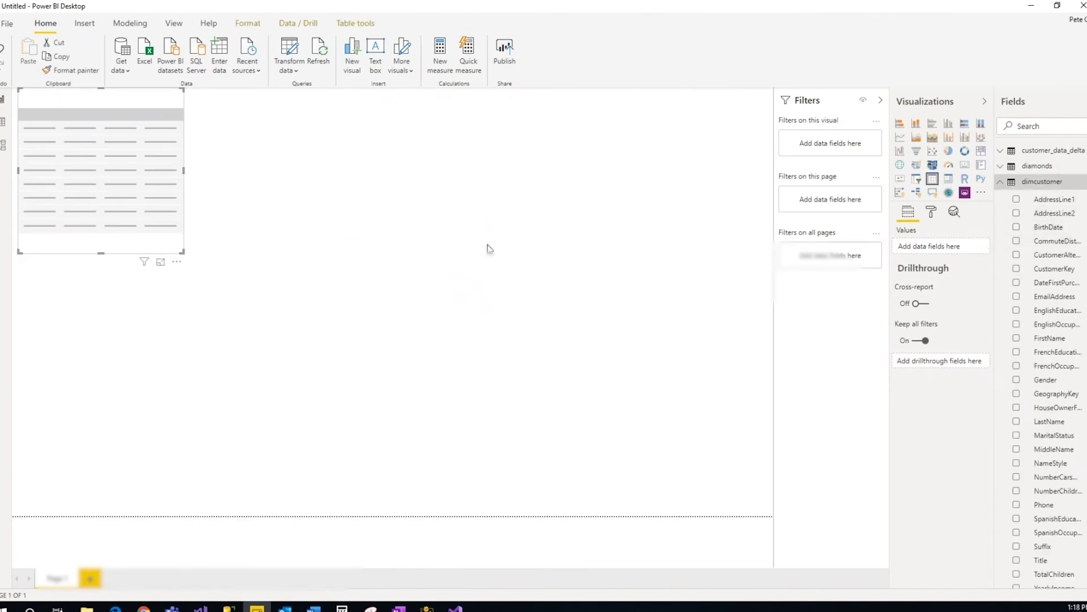
left_click(1016, 422)
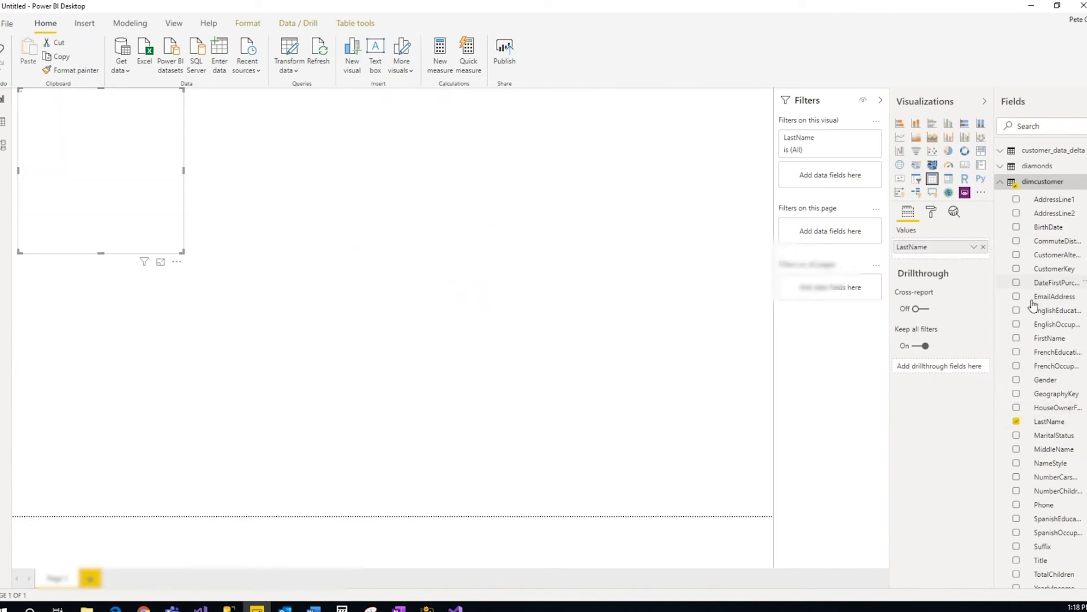
left_click(1016, 296)
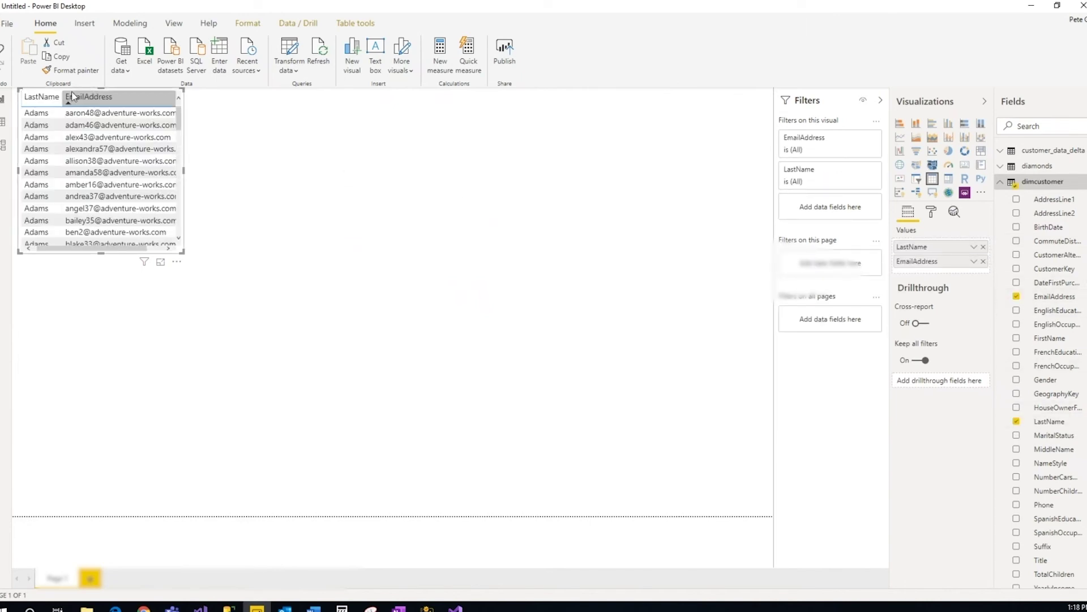
Step: Enlarge the table visual and move it further down and right on the page
left_click_drag(182, 252, 345, 360)
left_click(344, 360)
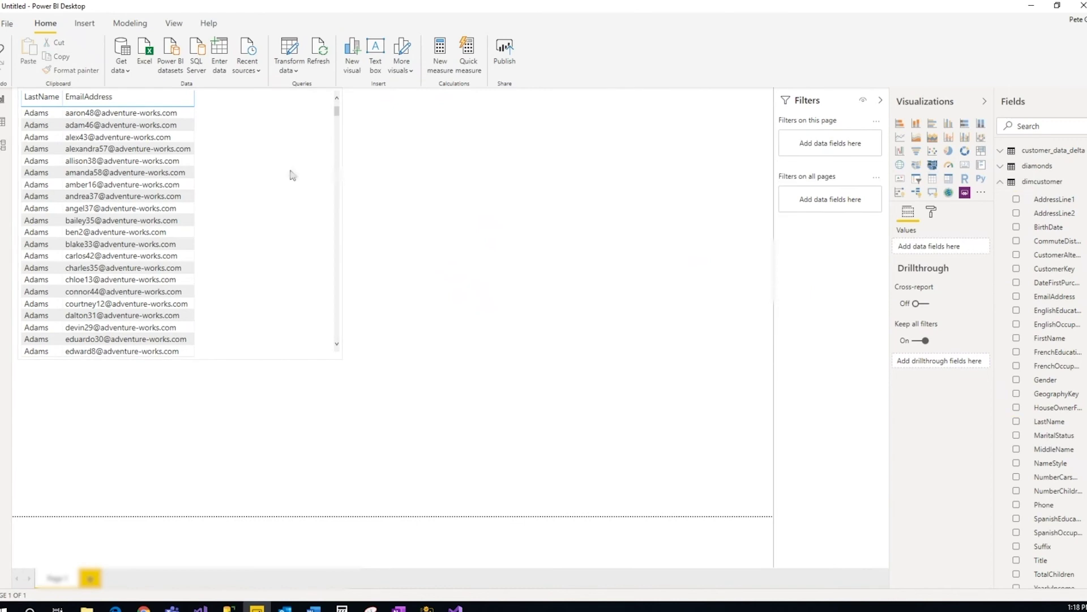
left_click_drag(291, 175, 334, 244)
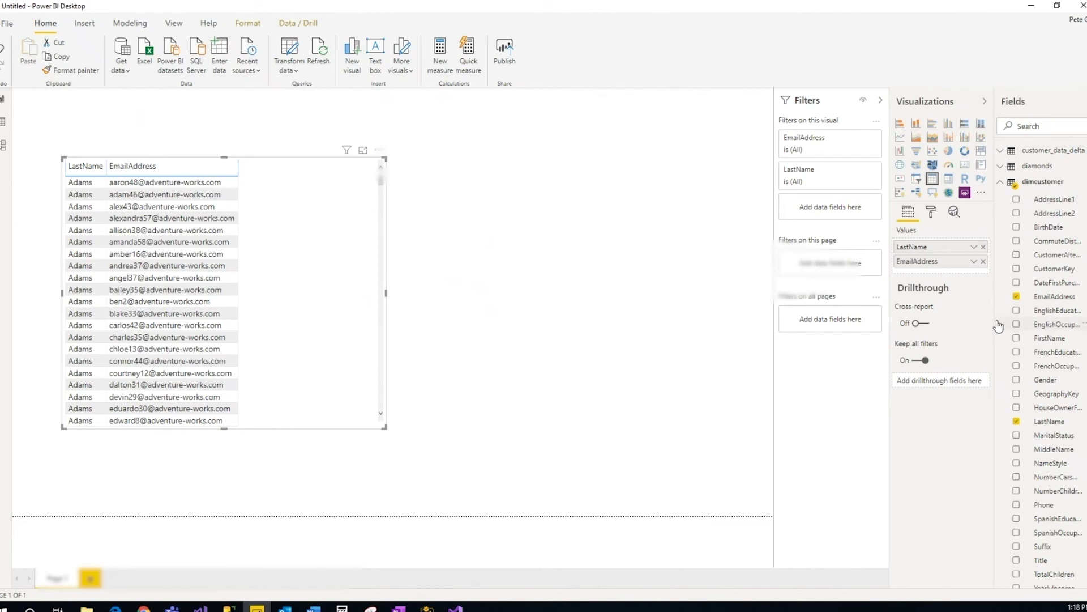
left_click(562, 269)
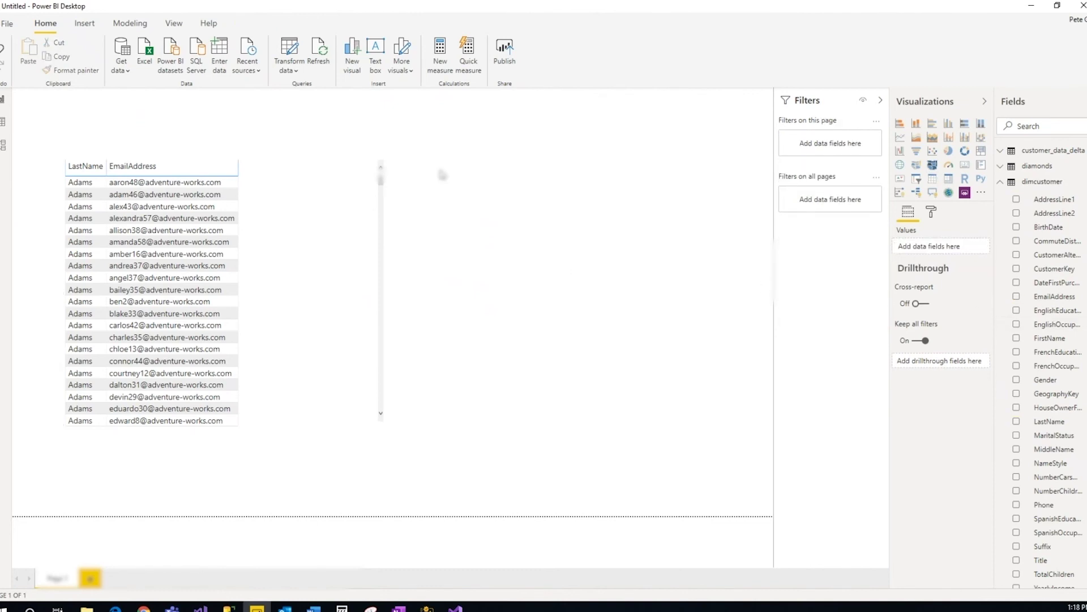